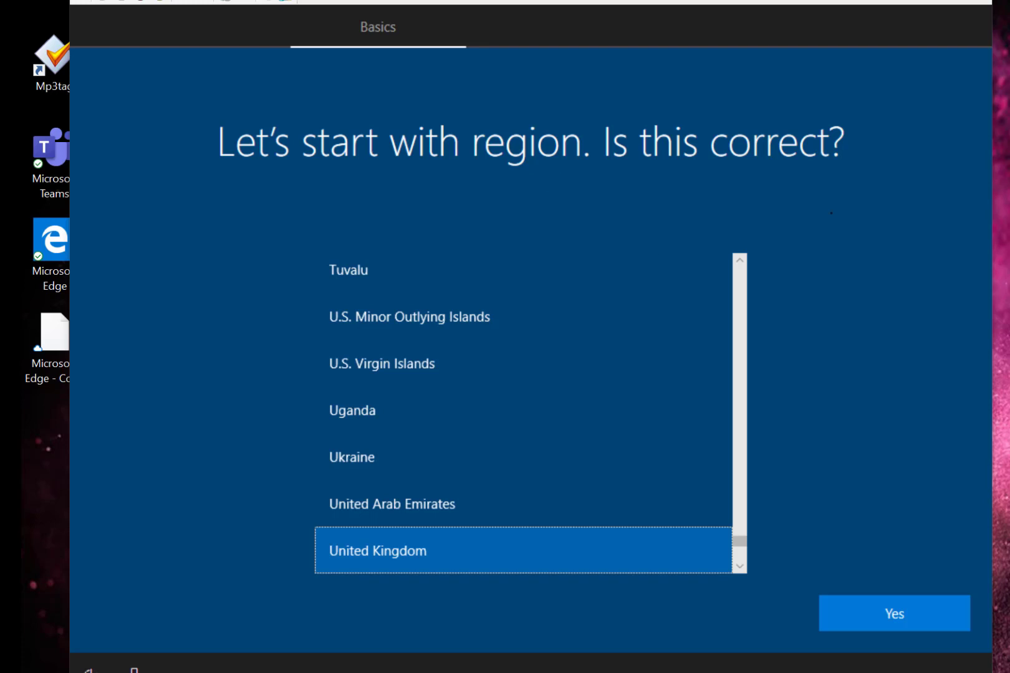
Step: Accept United Kingdom as region and keyboard layout, with no second layout
left_click(881, 613)
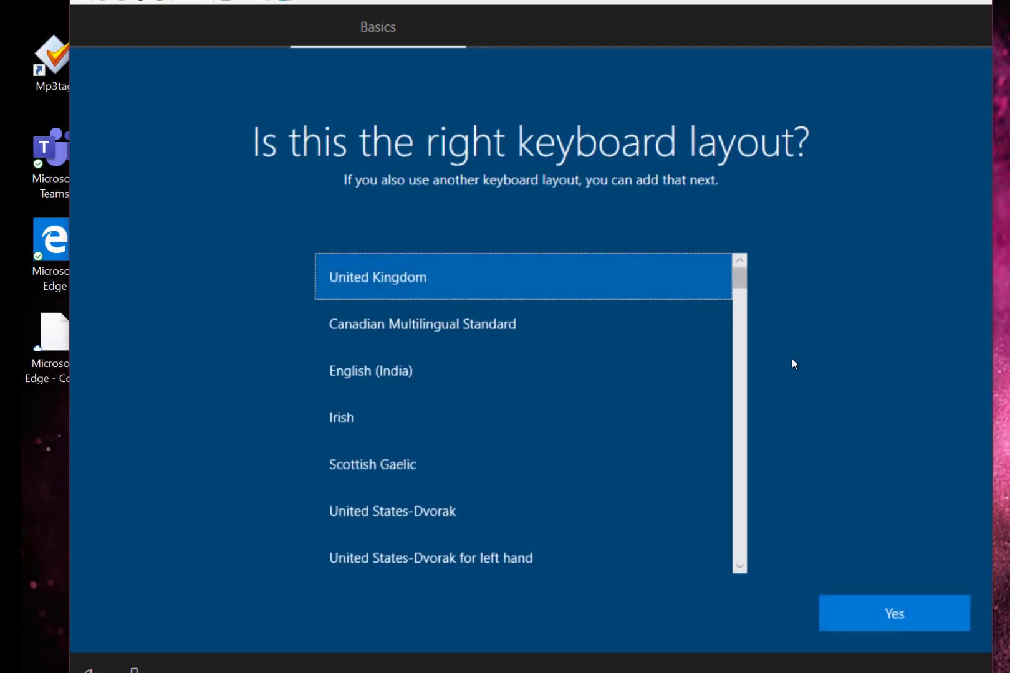
left_click(875, 615)
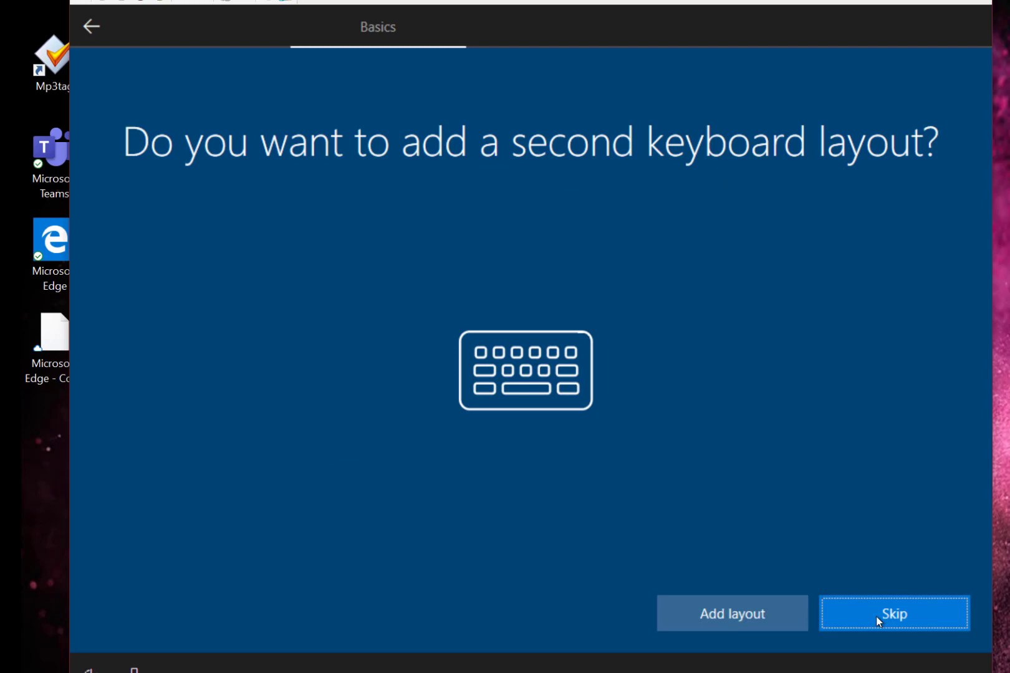
left_click(877, 619)
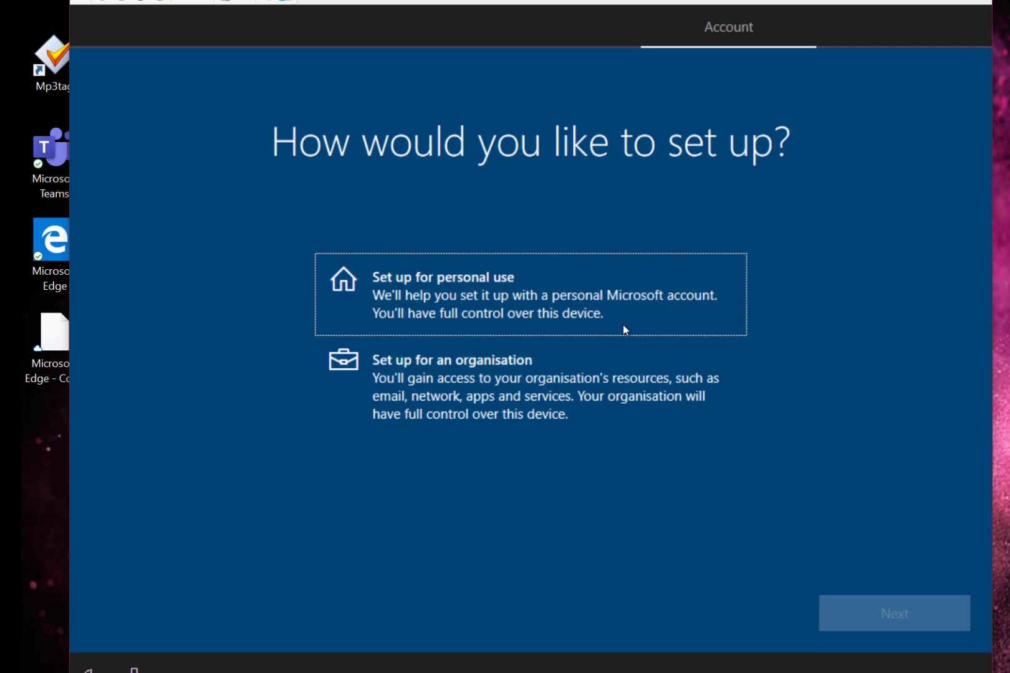
Step: Choose 'Set up for personal use' and continue
left_click(524, 293)
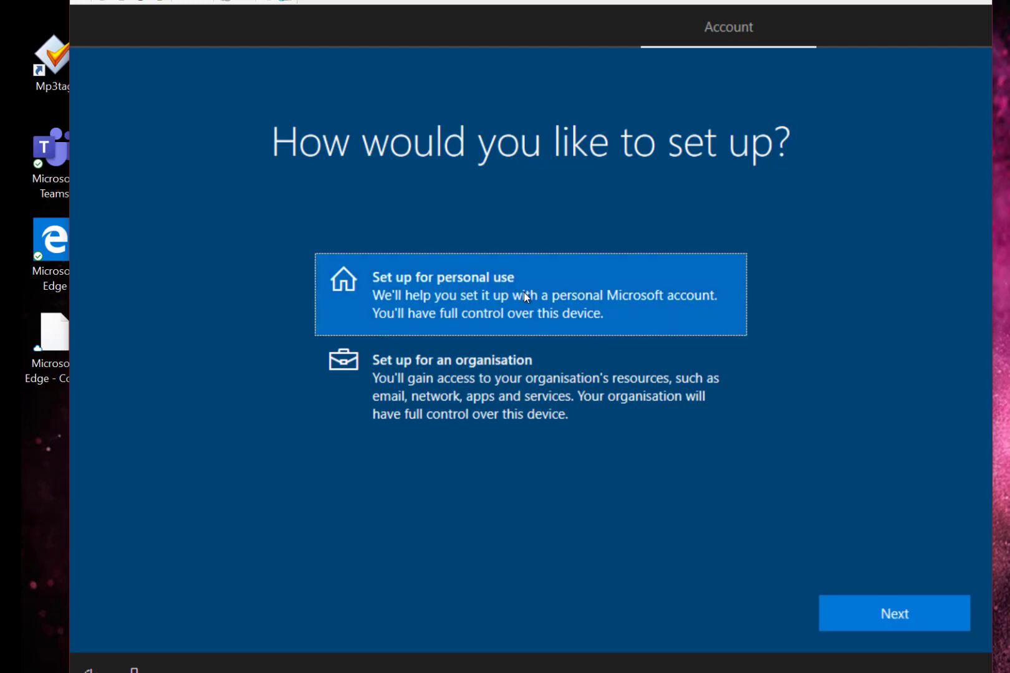
left_click(880, 612)
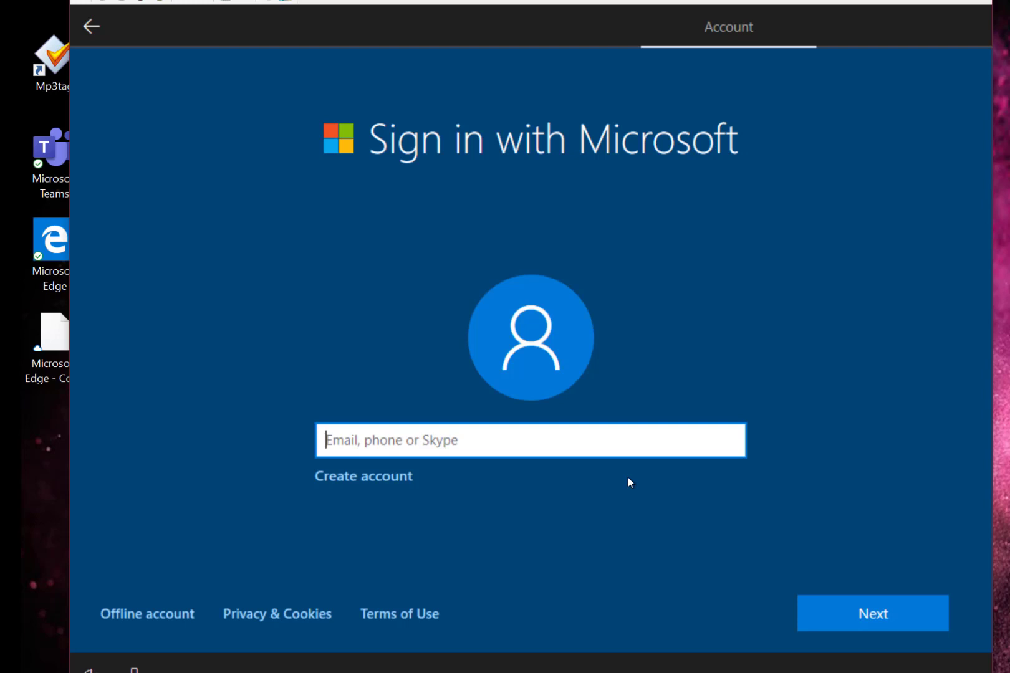
Step: Enter the Microsoft account e-mail and submit it to sign in
type("a")
key("Return")
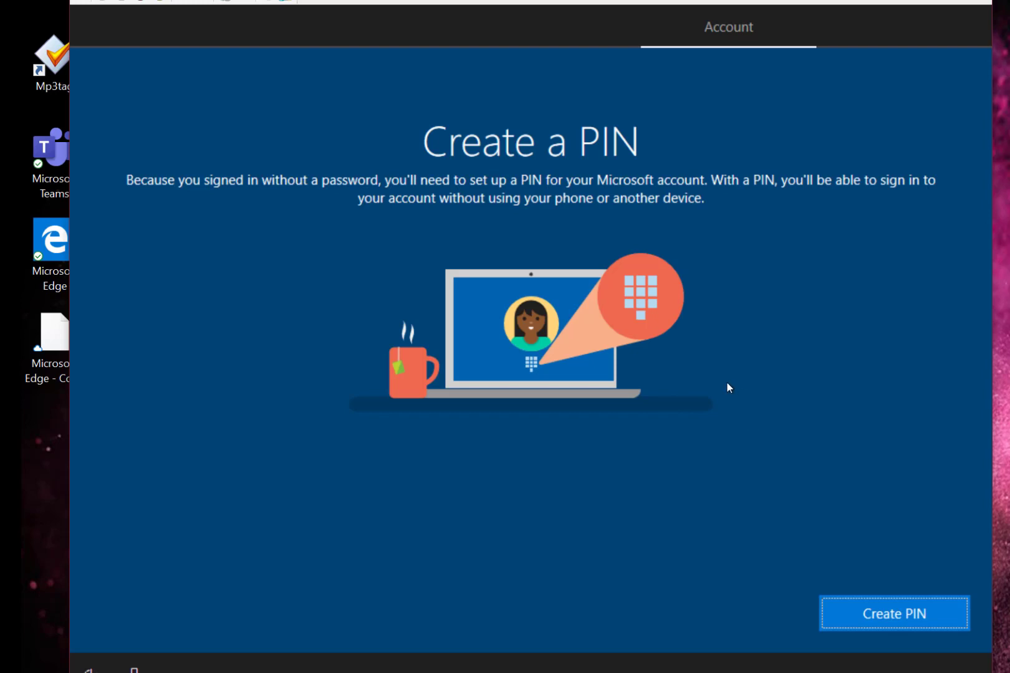
Step: Create a 4-digit account PIN, confirm it, and save it
left_click(852, 601)
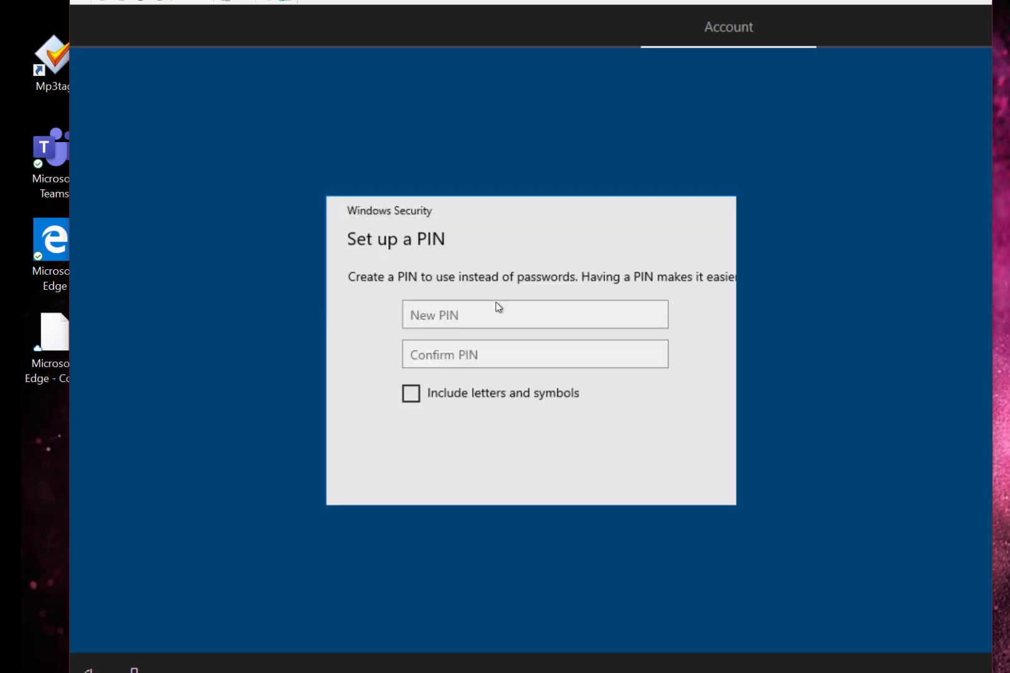
type("1234")
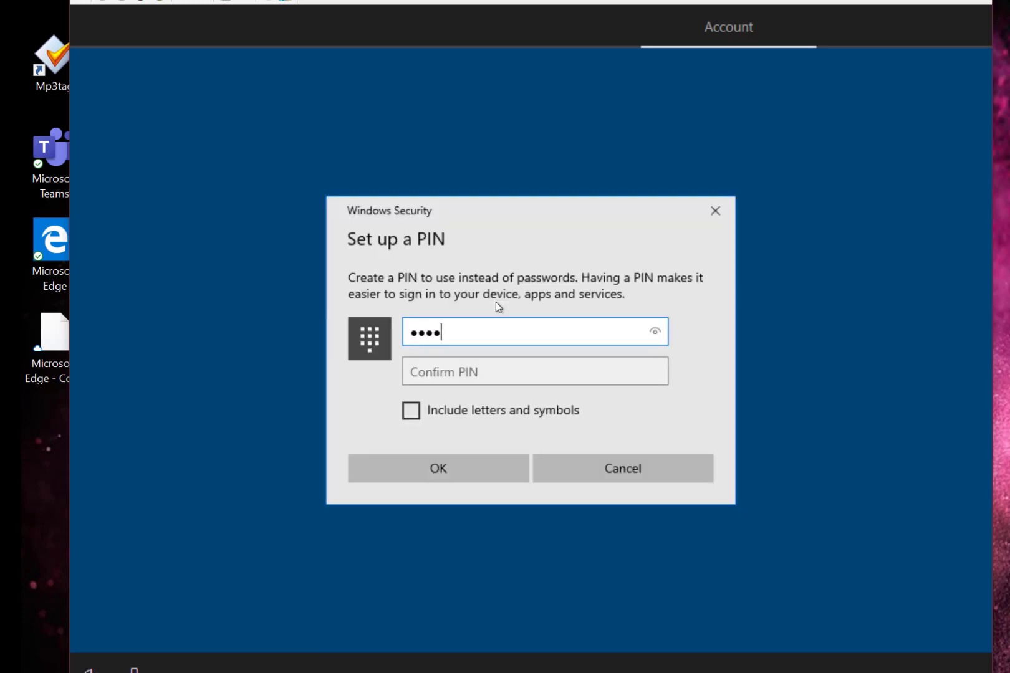
key("Tab")
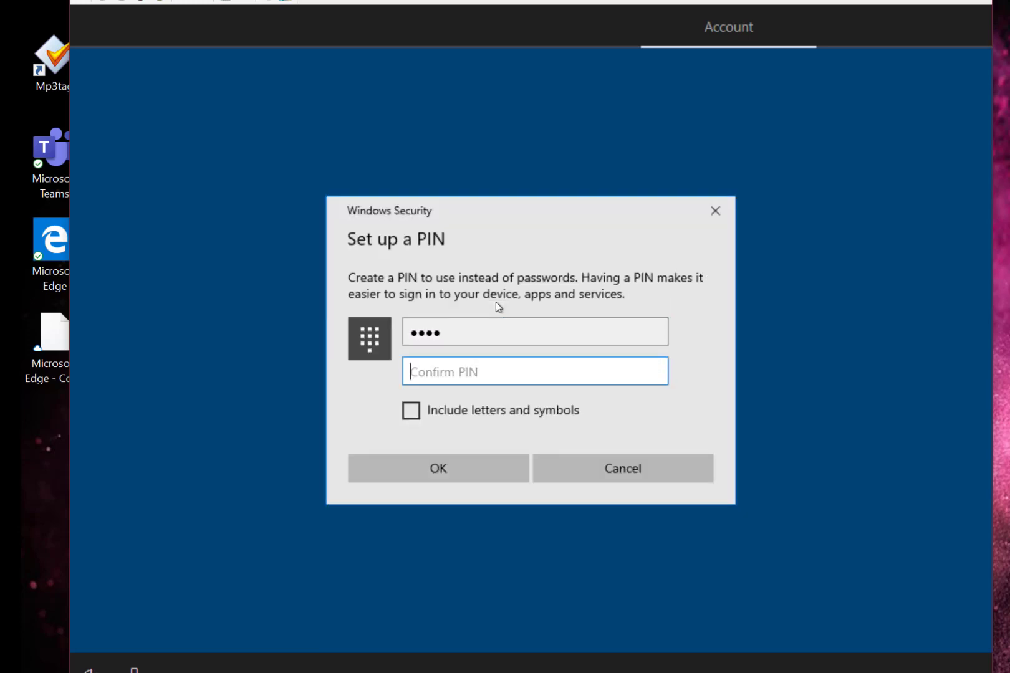
type("1234")
left_click(428, 473)
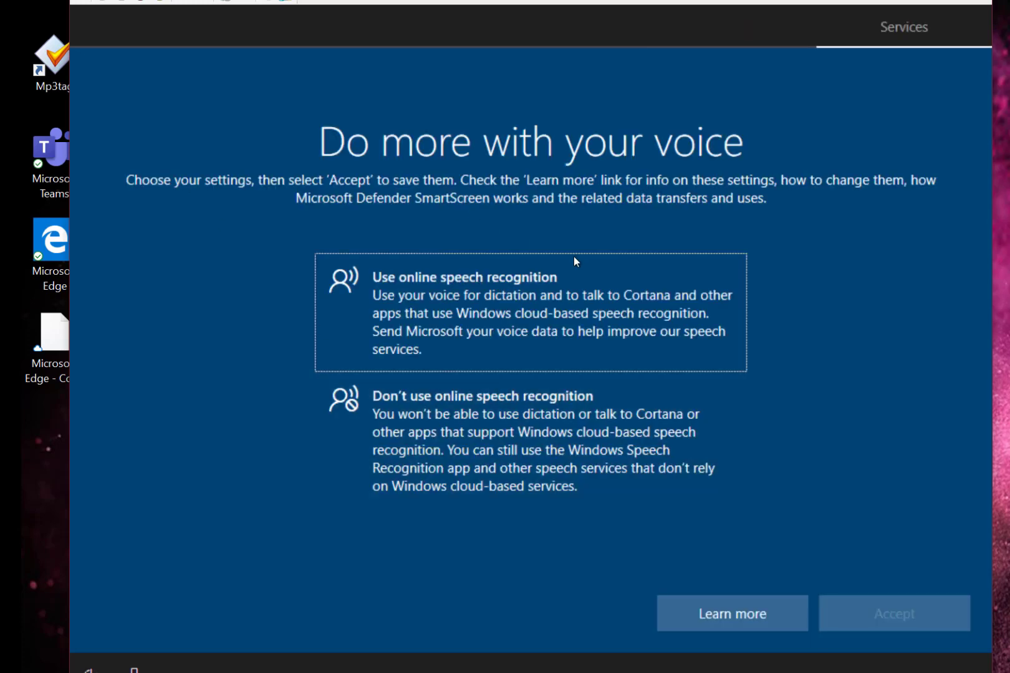
Step: Accept online speech recognition and location access, then pick Yes for Find my device
left_click(507, 316)
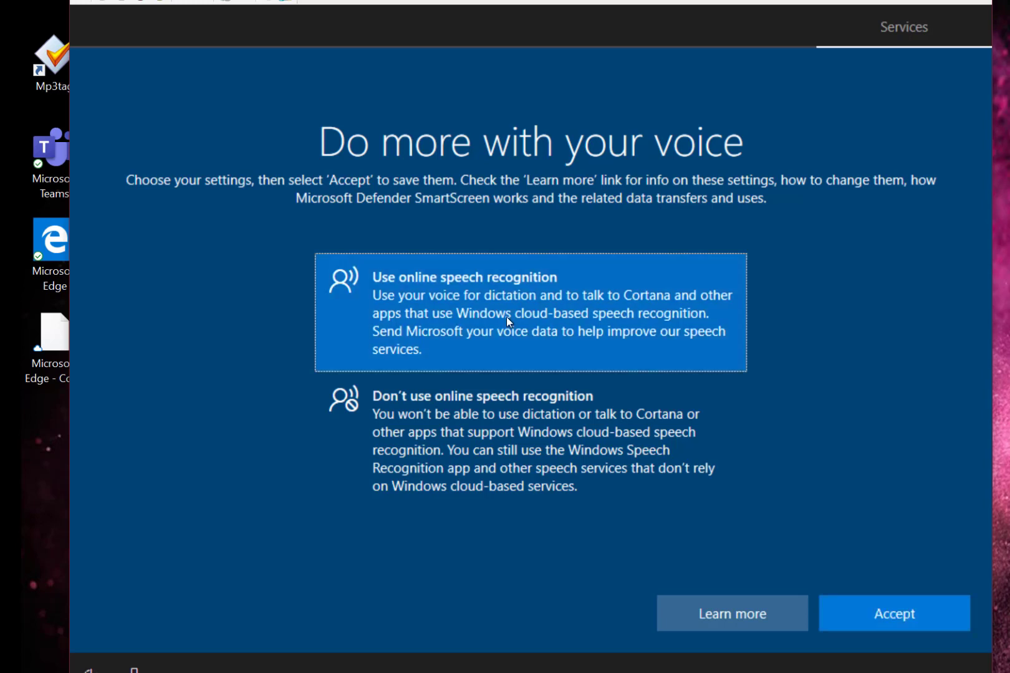
left_click(893, 615)
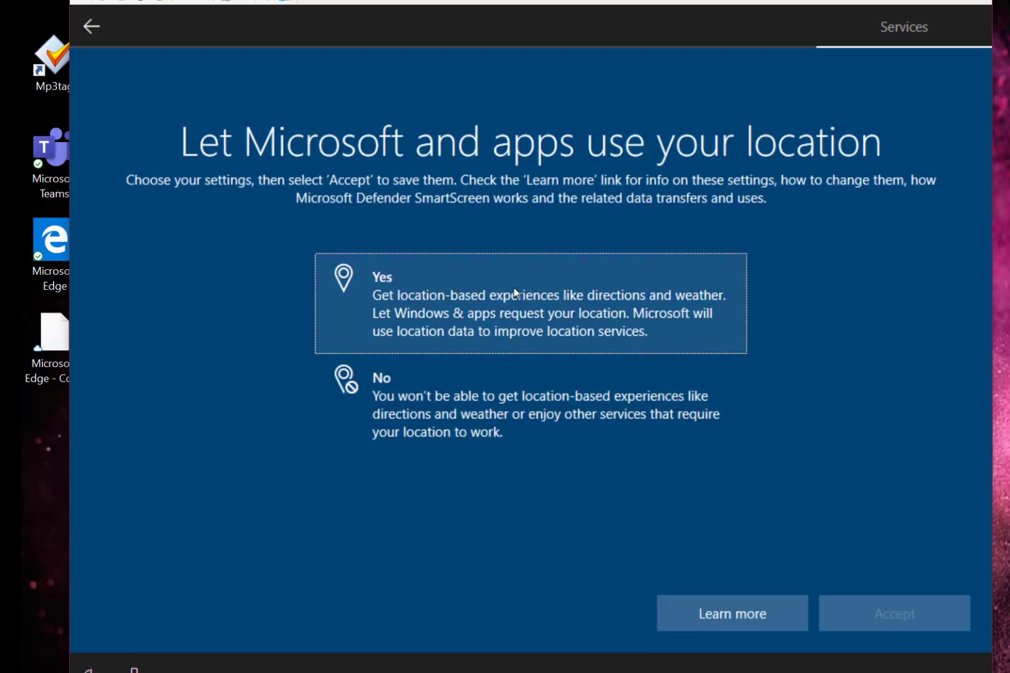
left_click(514, 287)
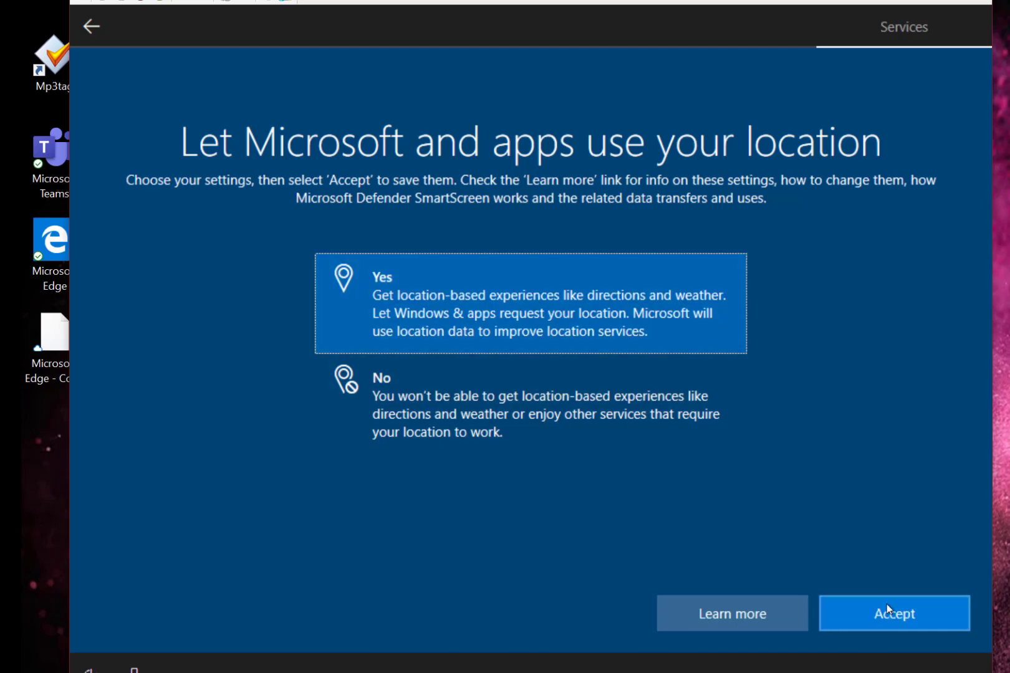
left_click(890, 610)
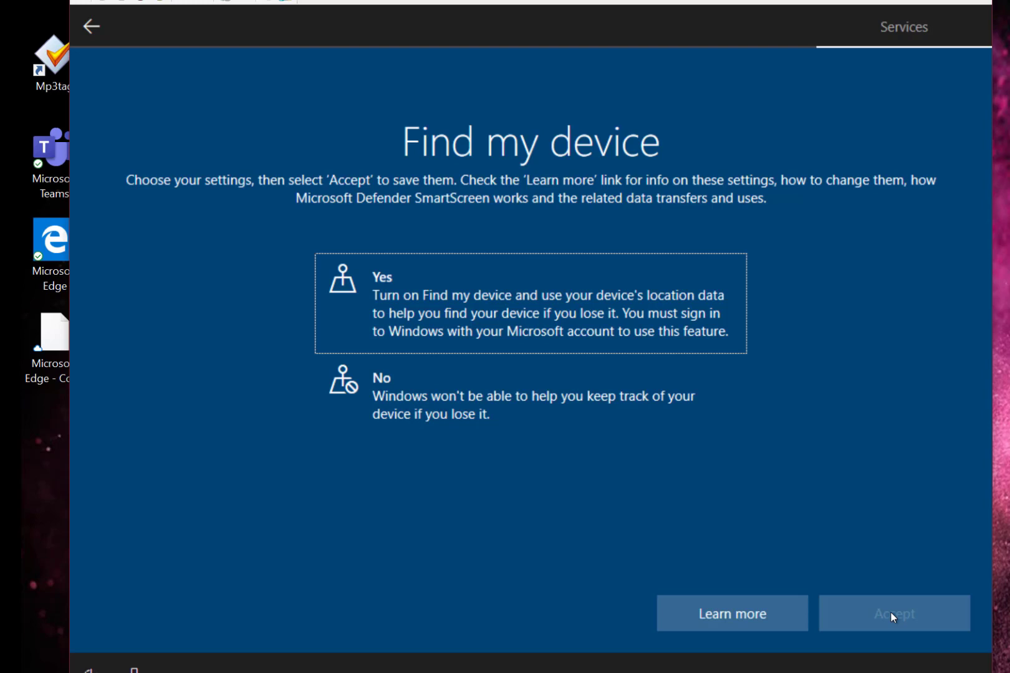
left_click(572, 303)
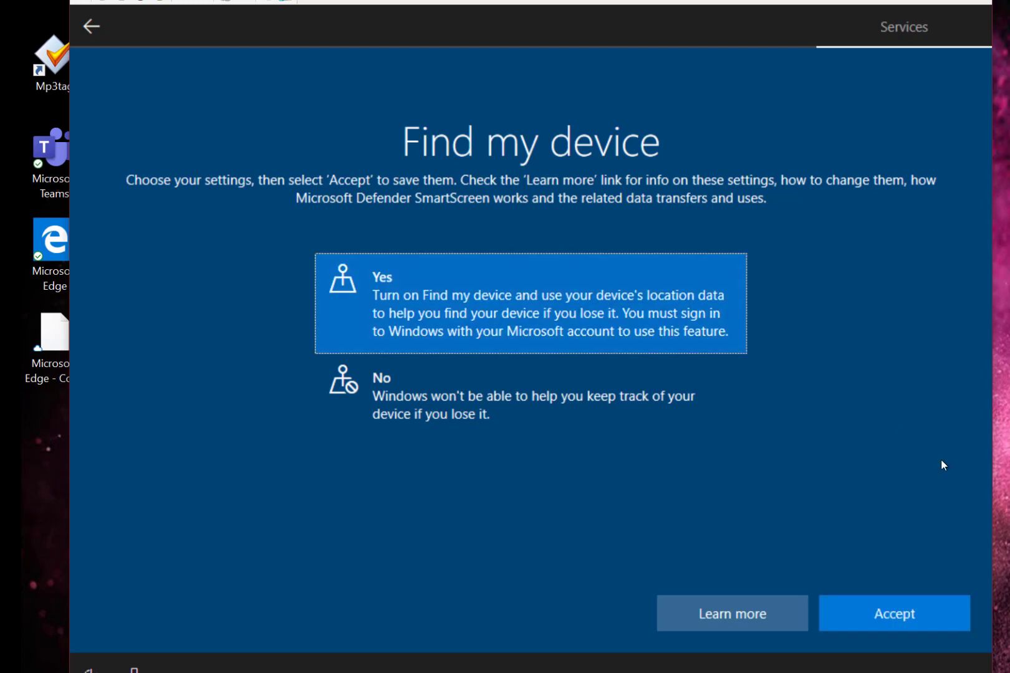
Step: Accept Find my device, Full diagnostic data, and sending inking and typing data
left_click(856, 612)
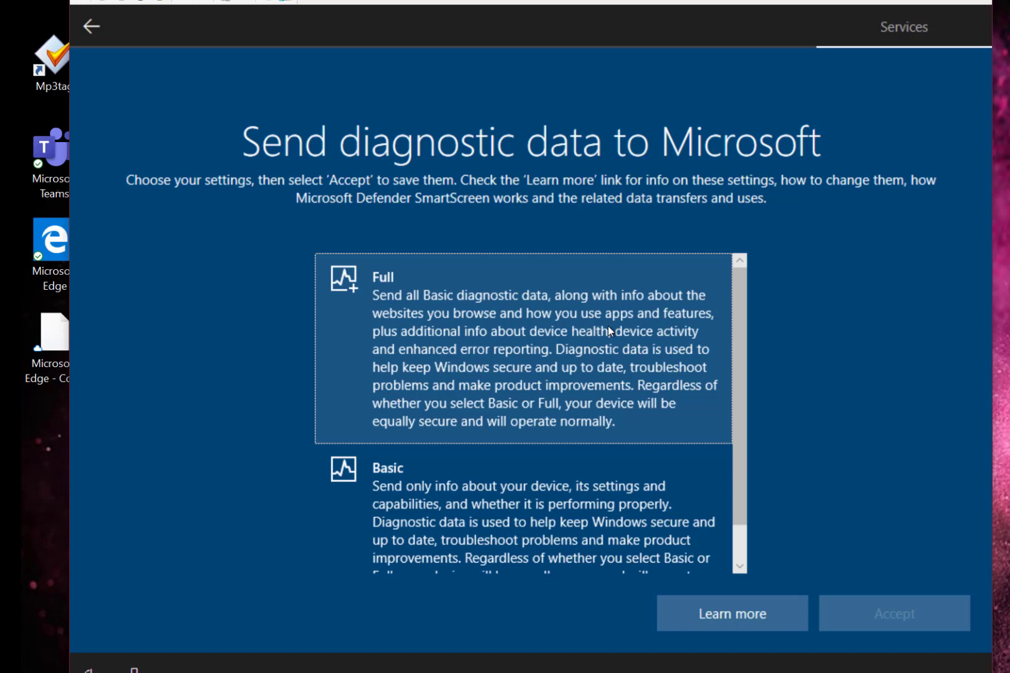
left_click(608, 326)
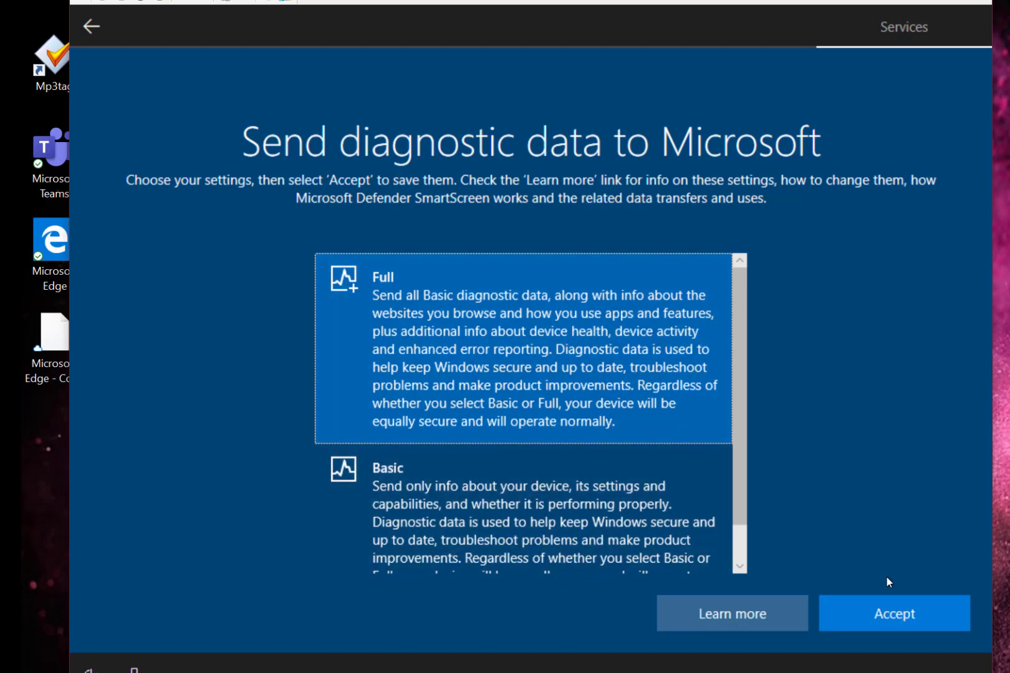
left_click(888, 614)
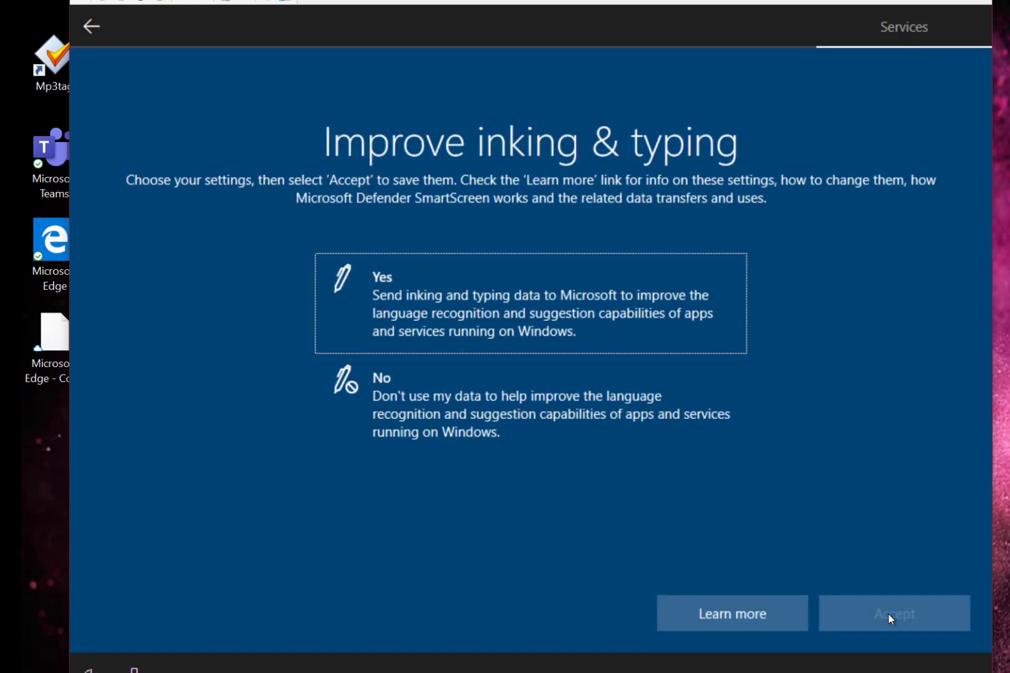
left_click(560, 334)
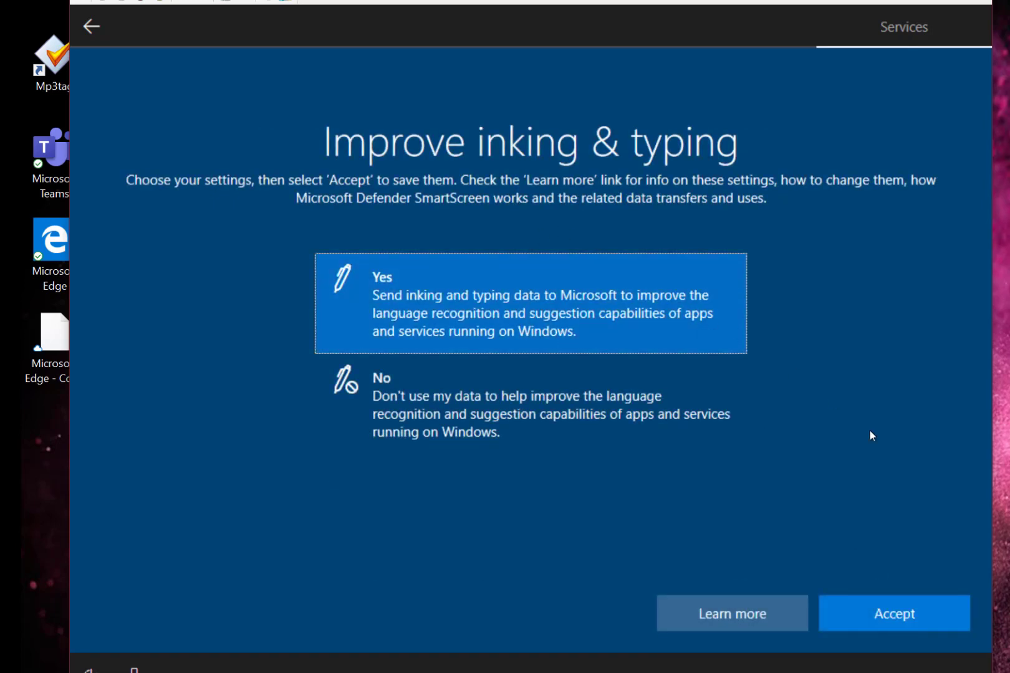
left_click(905, 614)
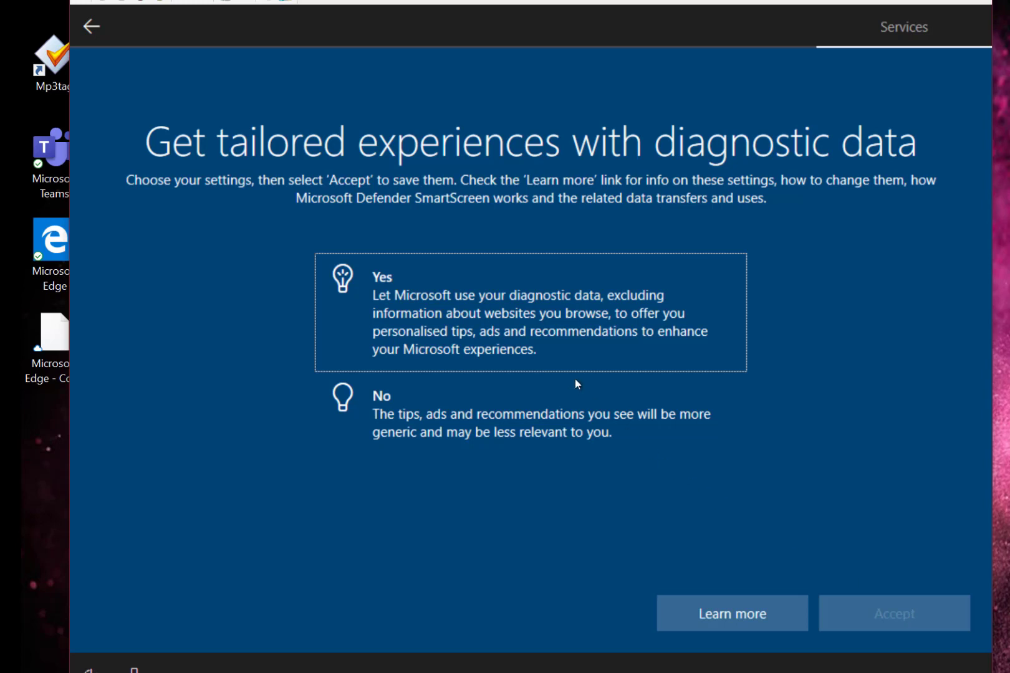
Step: Allow tailored experiences and advertising ID use, accepting each choice
left_click(565, 338)
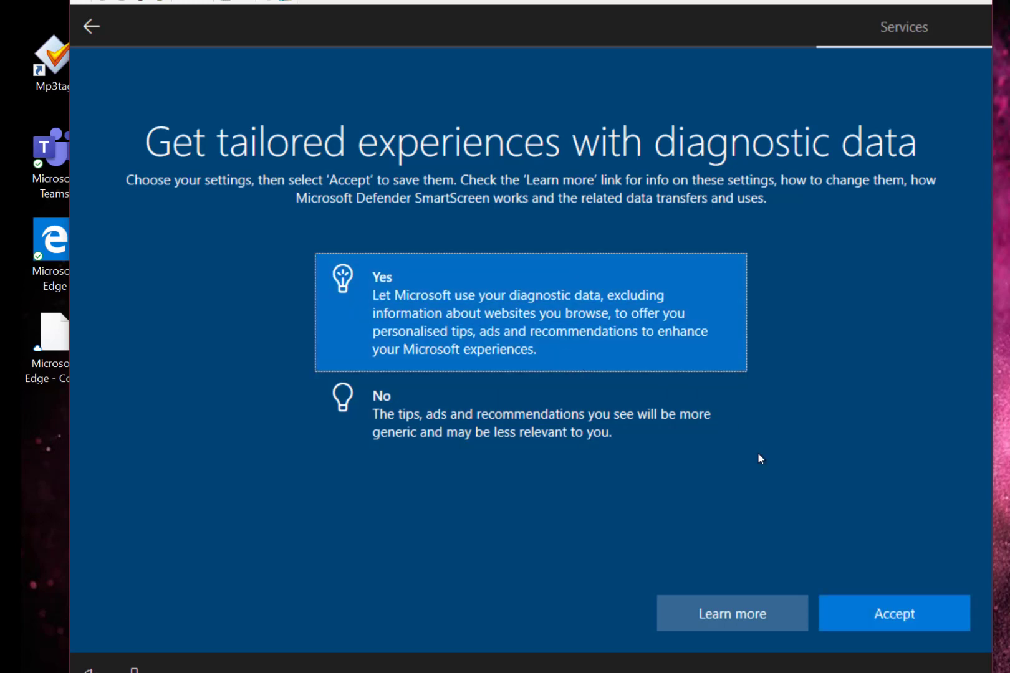
left_click(891, 614)
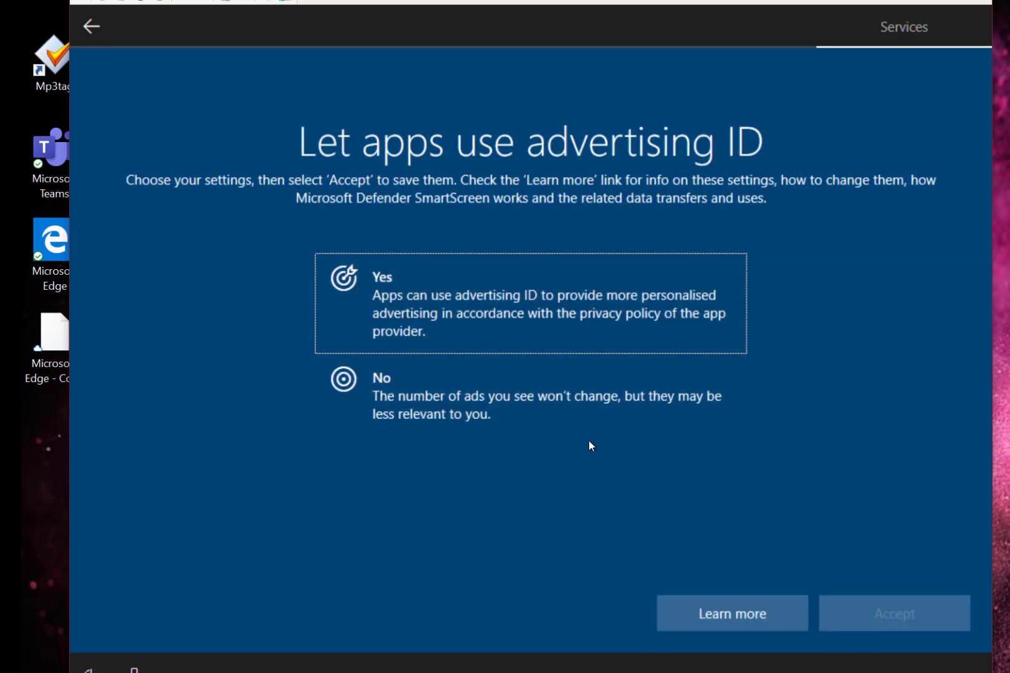
left_click(558, 298)
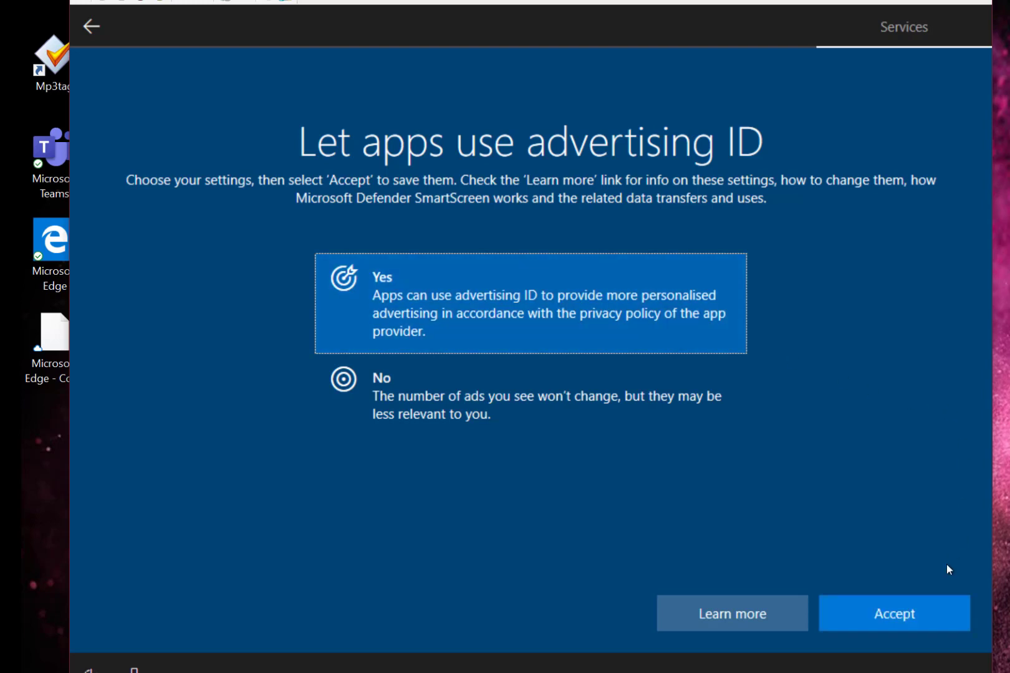
left_click(884, 614)
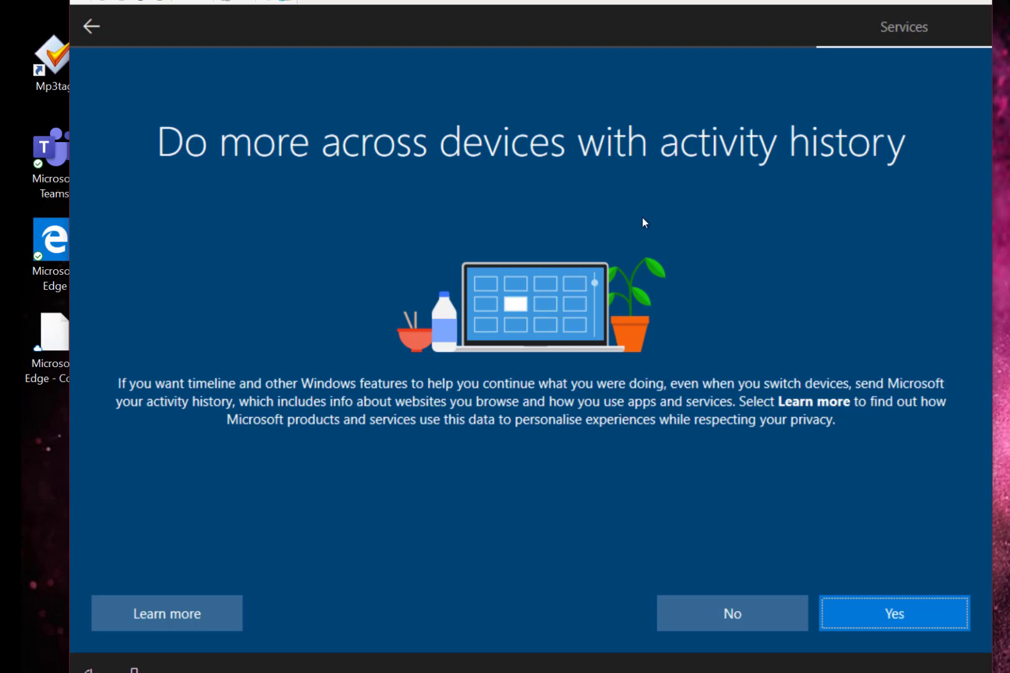
Step: Agree to share activity history, skip phone linking, and keep OneDrive file backup
left_click(871, 607)
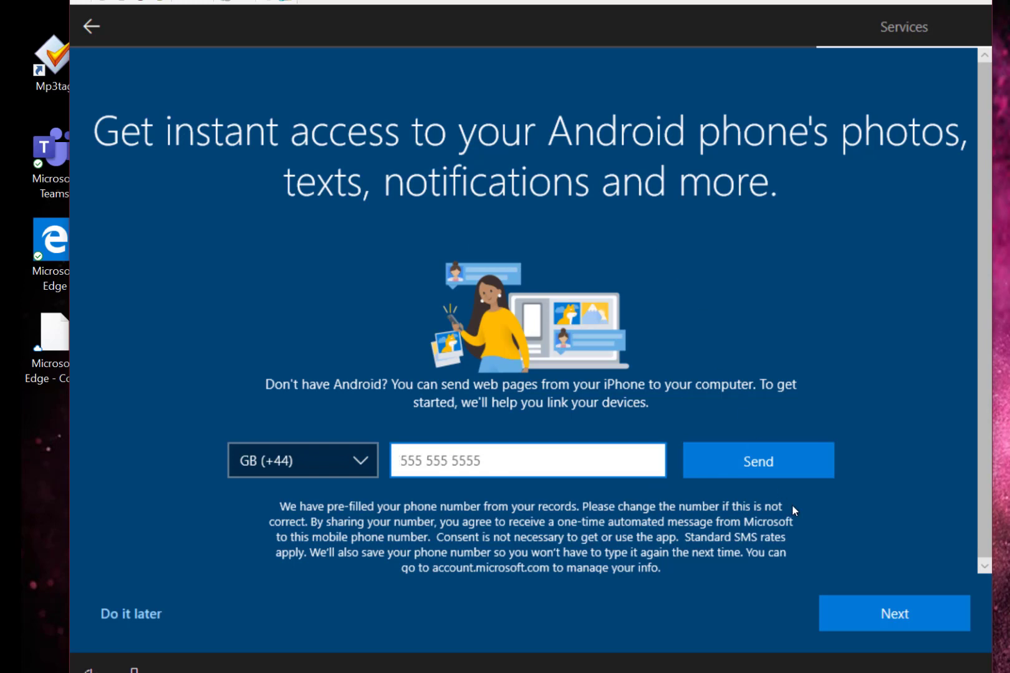
key("Return")
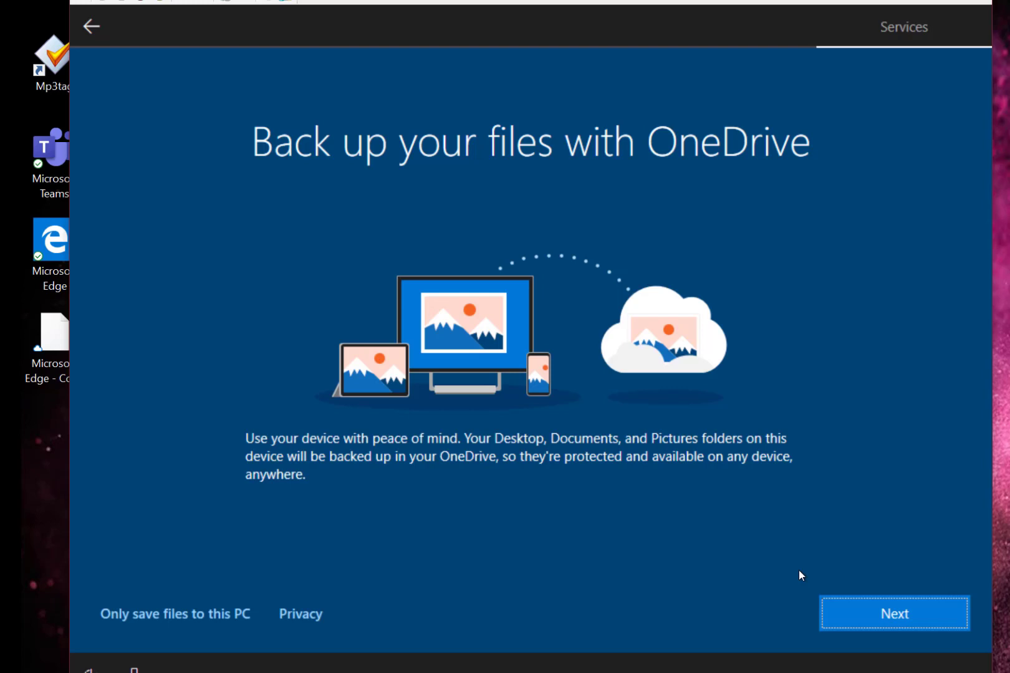
left_click(855, 614)
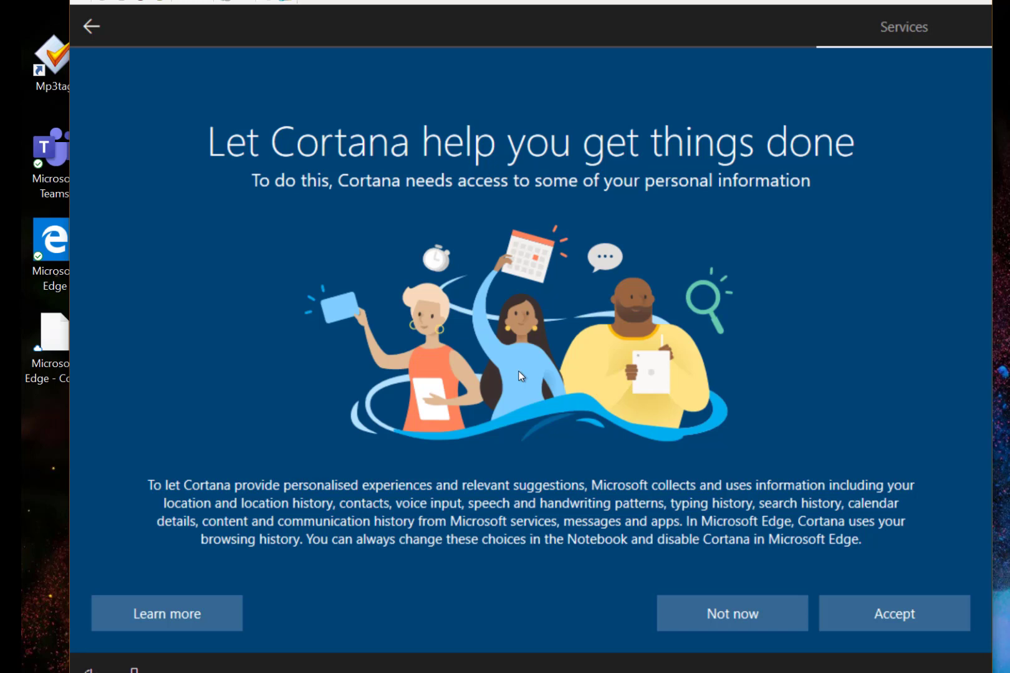
Step: Accept Cortana's access to personal information, then launch Microsoft Store from the taskbar
left_click(884, 624)
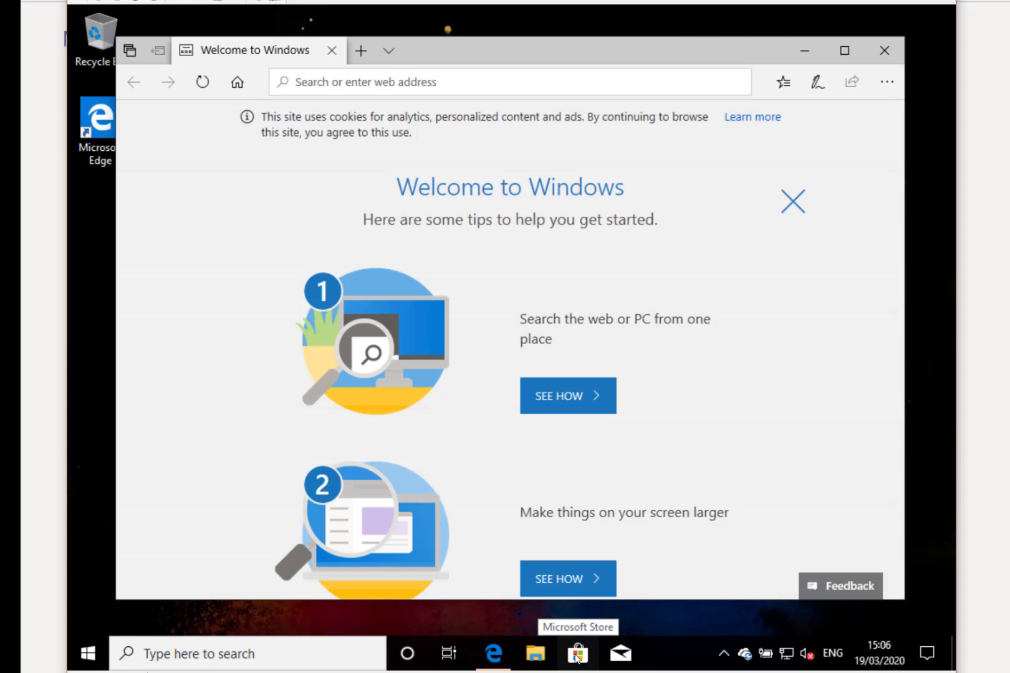
left_click(576, 657)
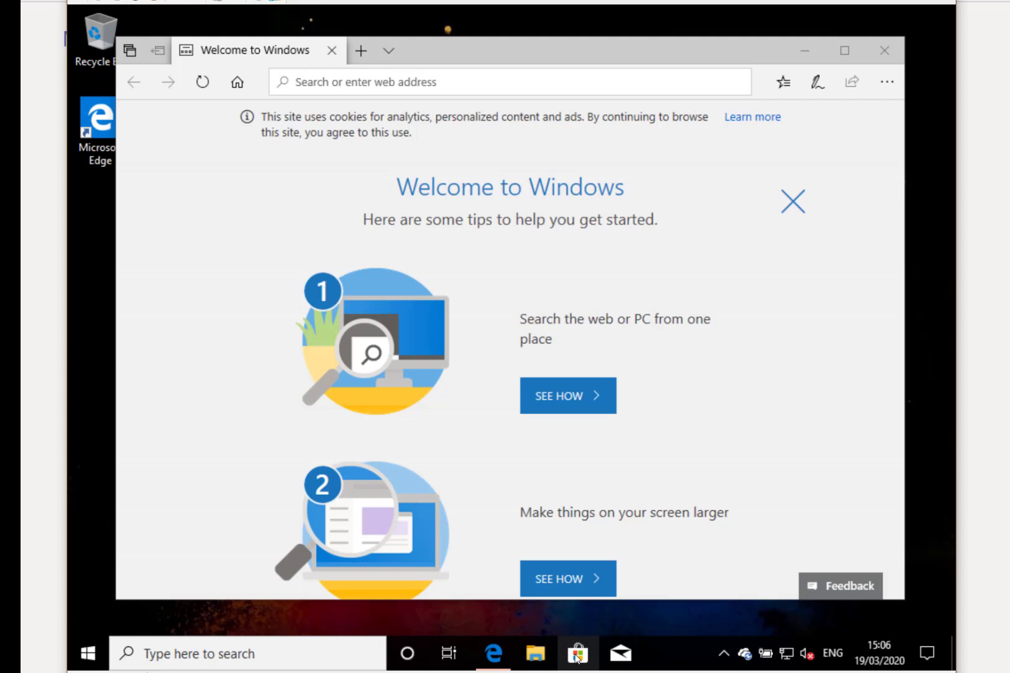
Step: Bring the window back into focus with the Store's Home page showing
left_click(463, 91)
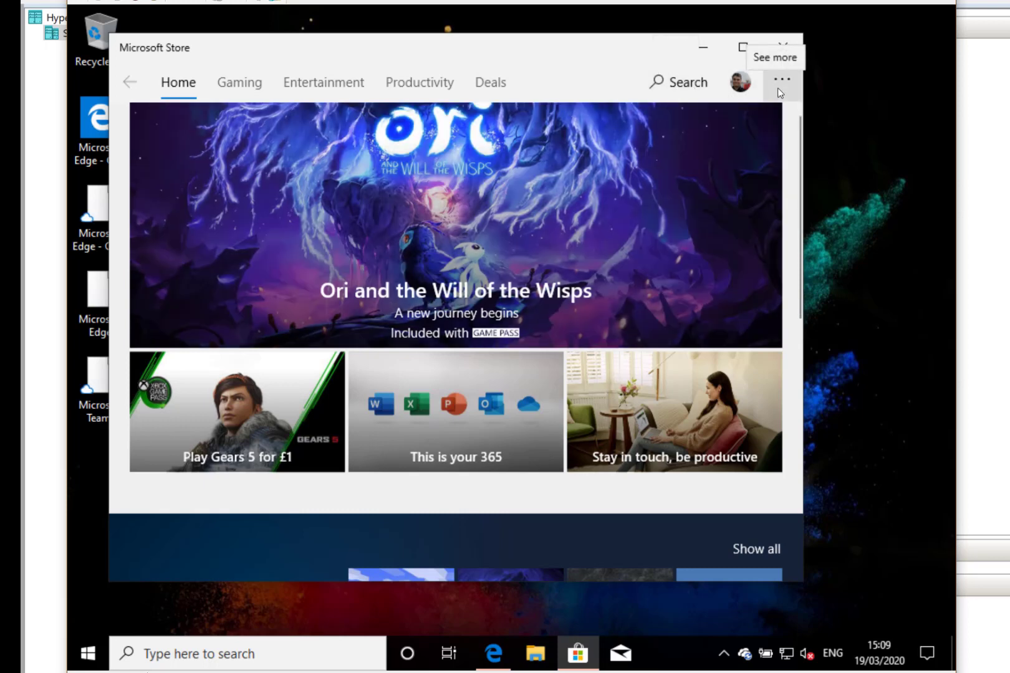
Step: From My Library's owned apps, install Twitter and Windows Terminal (Preview)
left_click(777, 91)
left_click(714, 193)
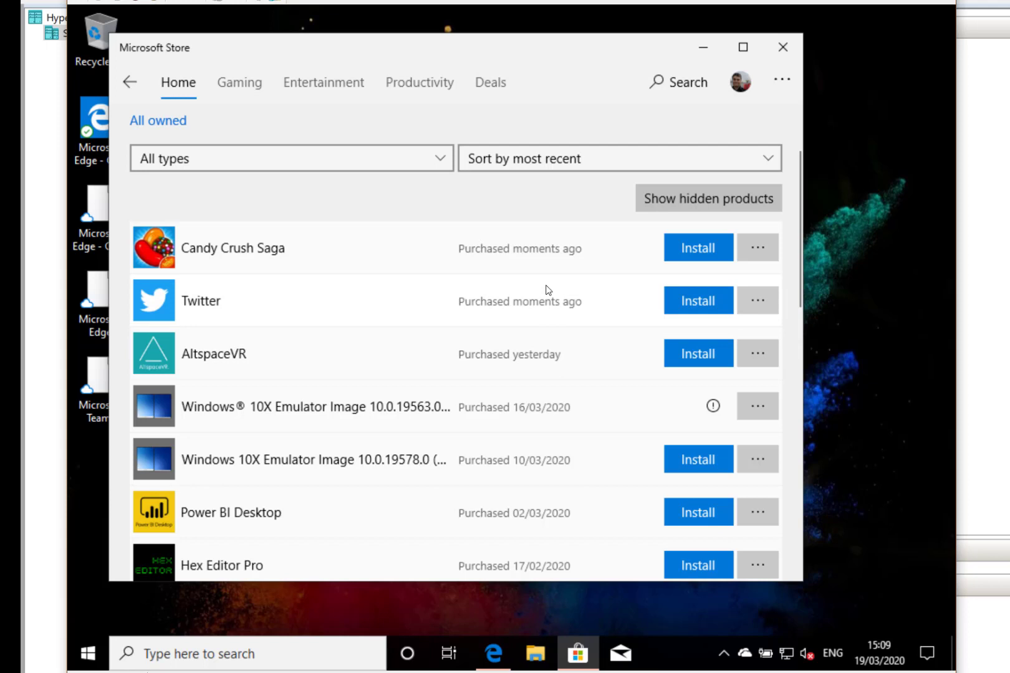
left_click(698, 301)
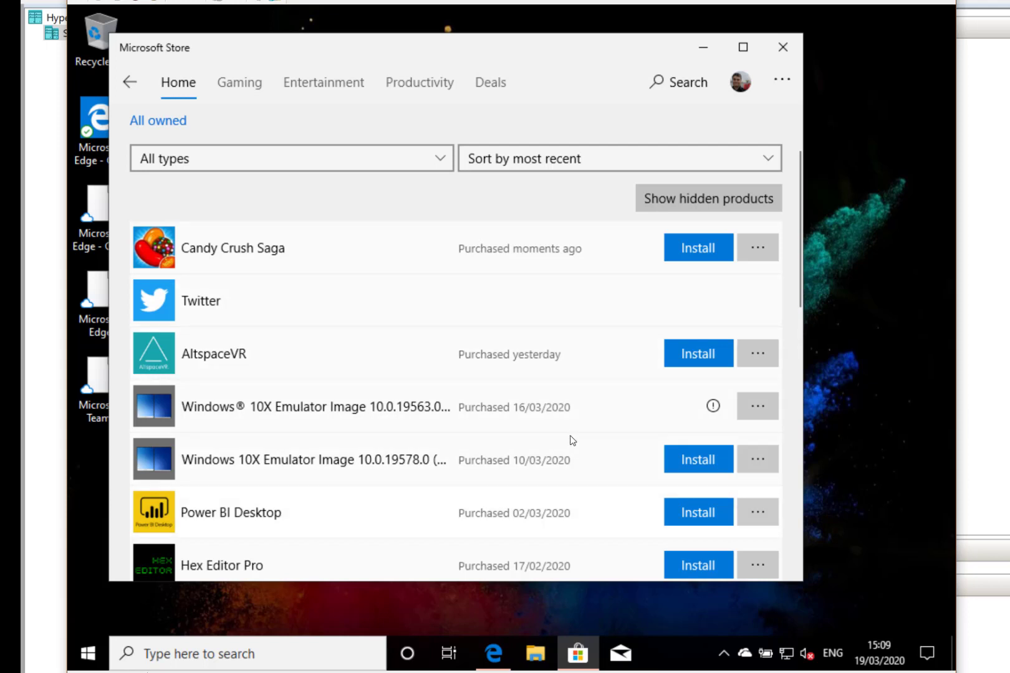
scroll(523, 423, "down", 2)
scroll(523, 424, "down", 8)
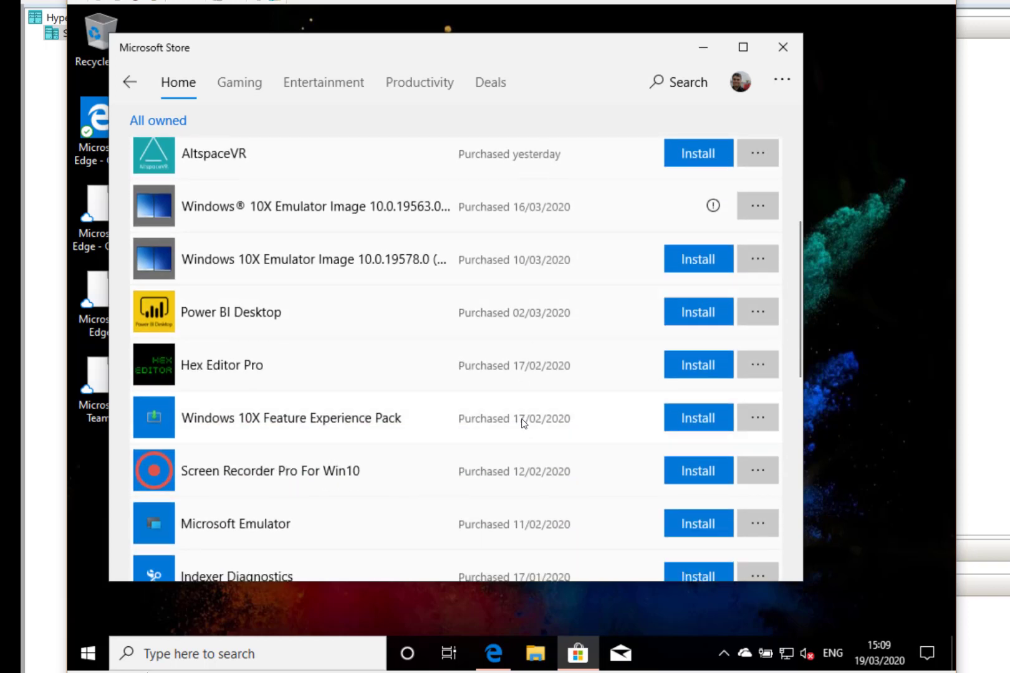
scroll(523, 424, "down", 4)
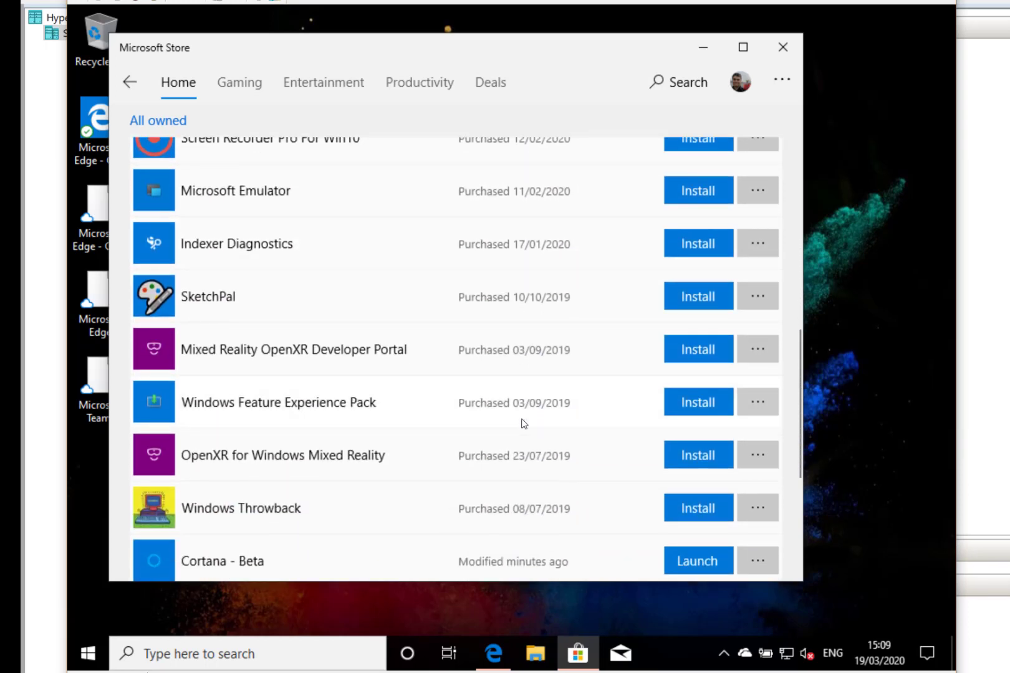
scroll(623, 498, "down", 2)
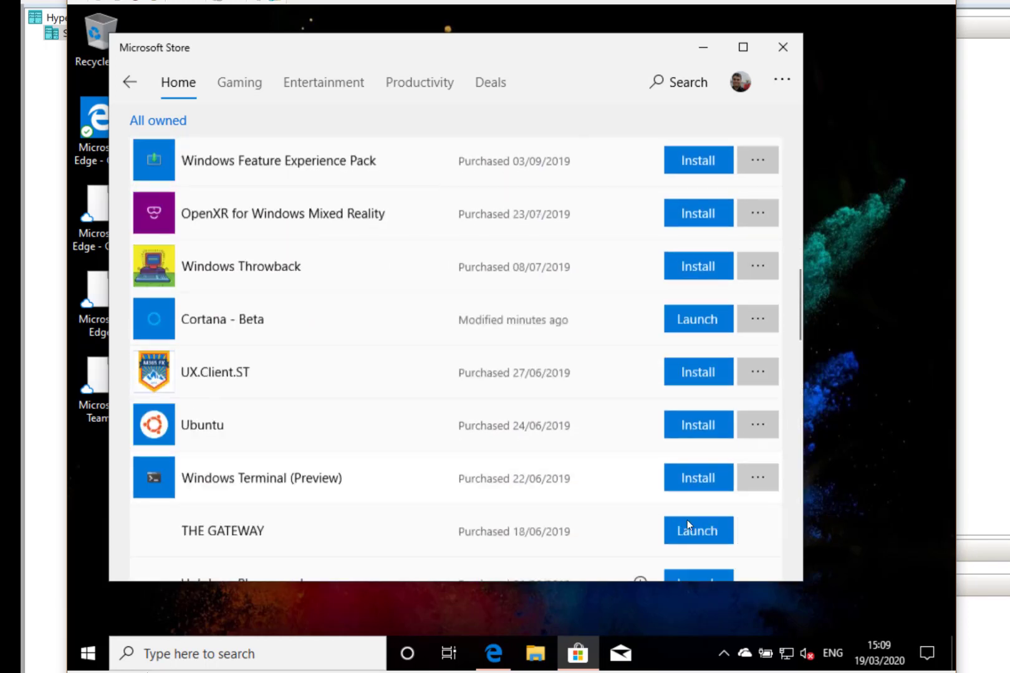
left_click(682, 453)
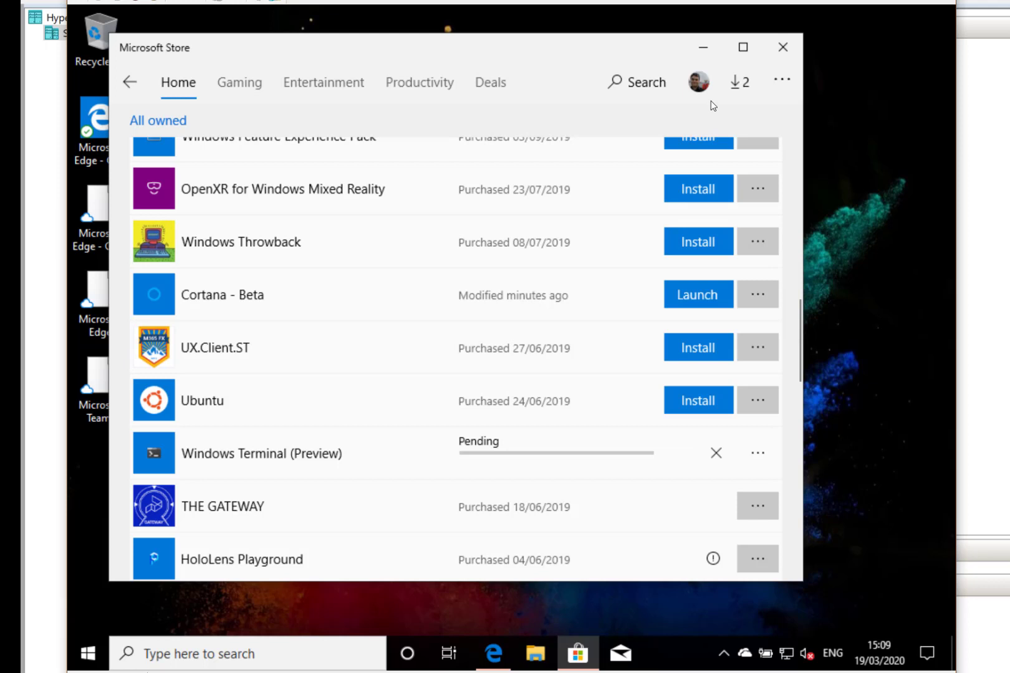
Step: From Downloads and updates in Microsoft Store, get updates, growing the download queue to 31 items
left_click(783, 81)
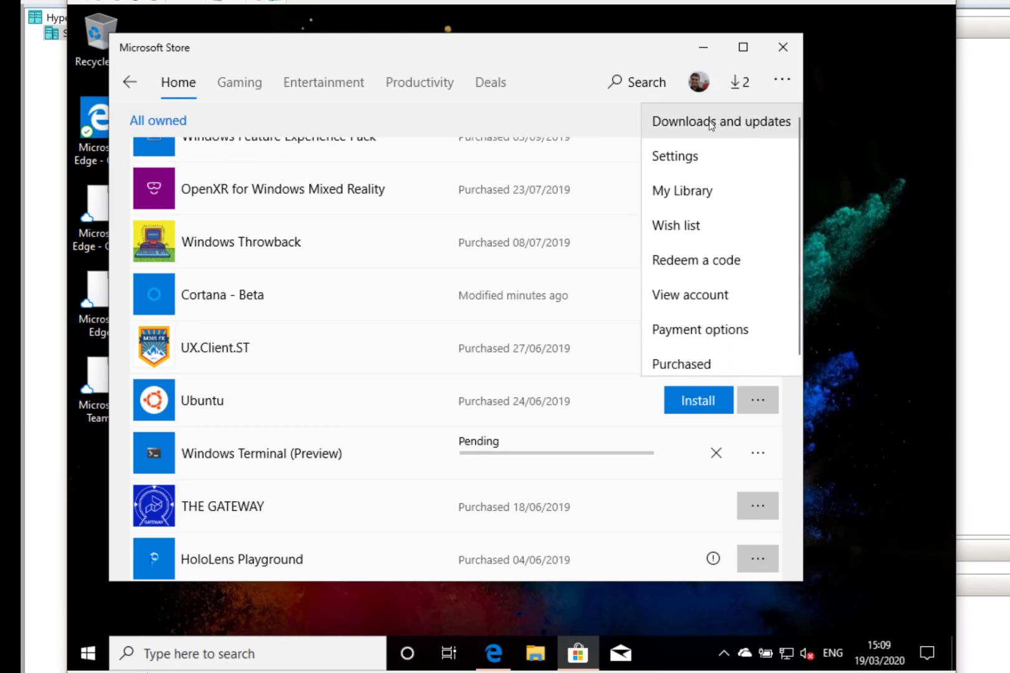
left_click(704, 123)
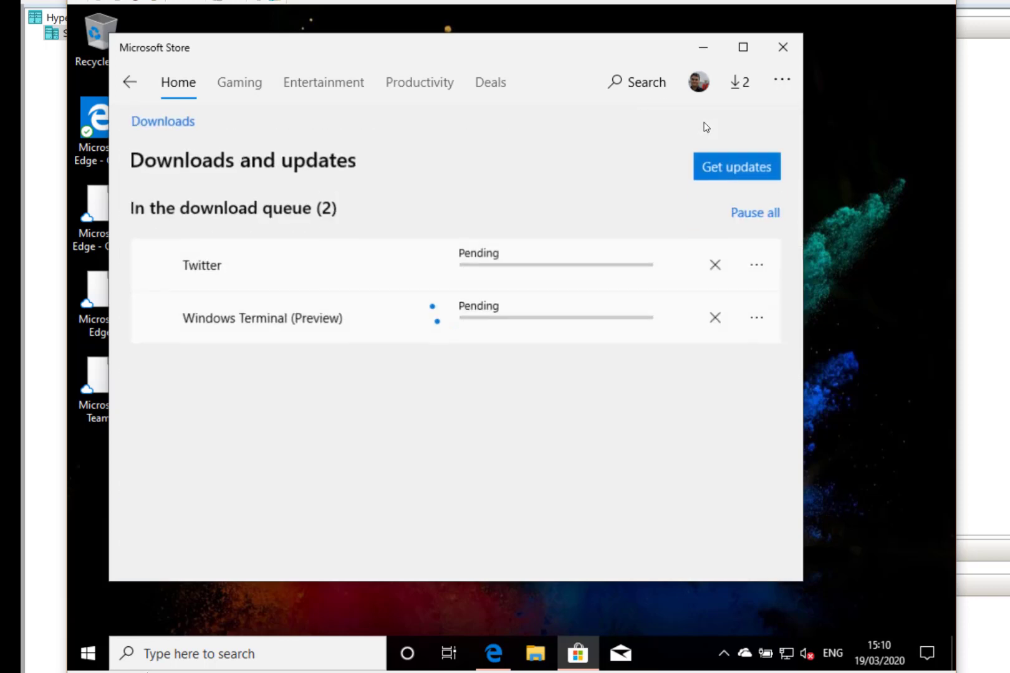
left_click(738, 174)
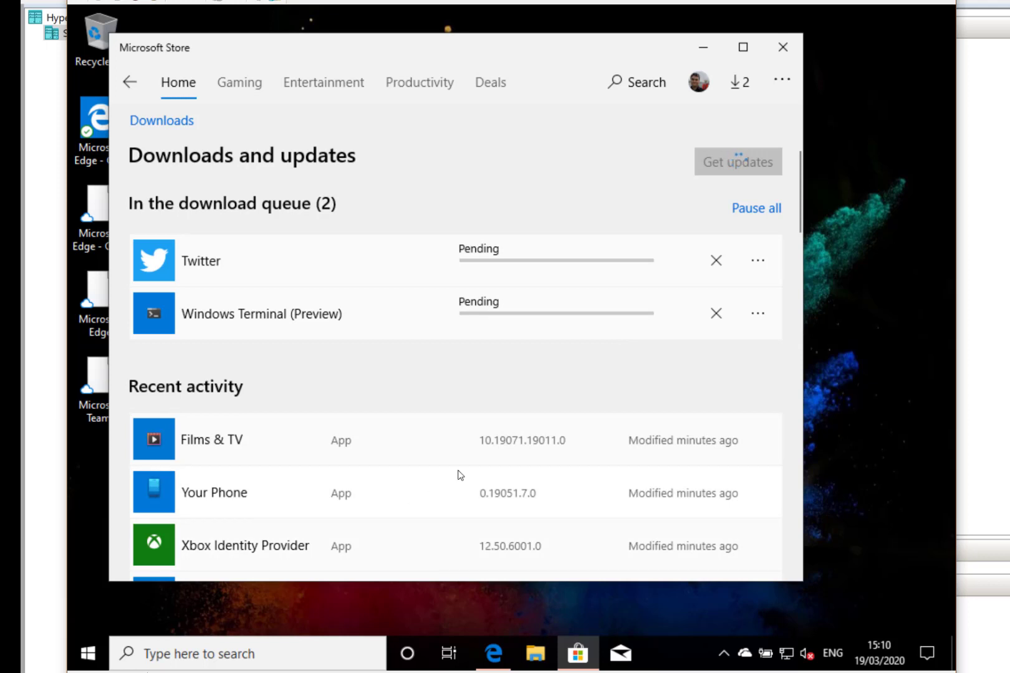
scroll(481, 461, "down", 3)
scroll(481, 462, "up", 3)
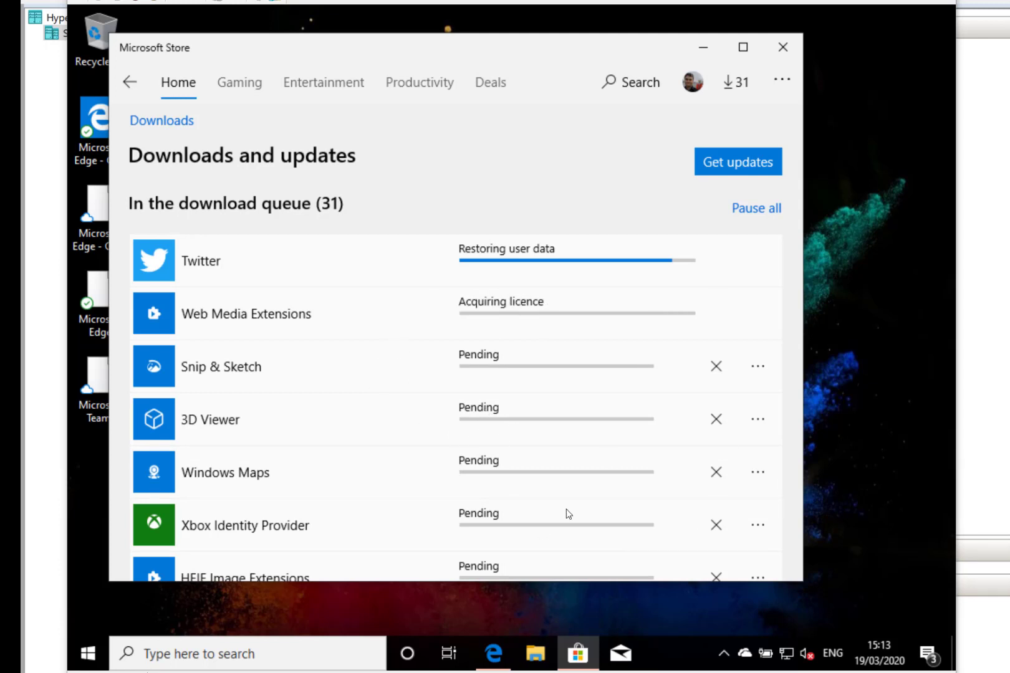
left_click(94, 659)
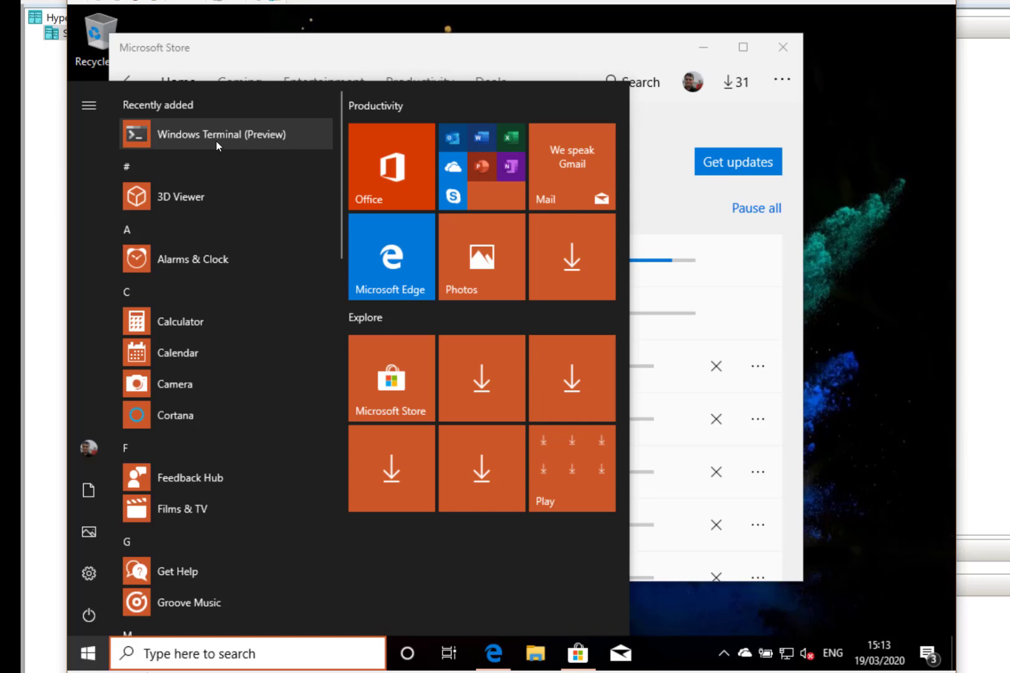
left_click(530, 57)
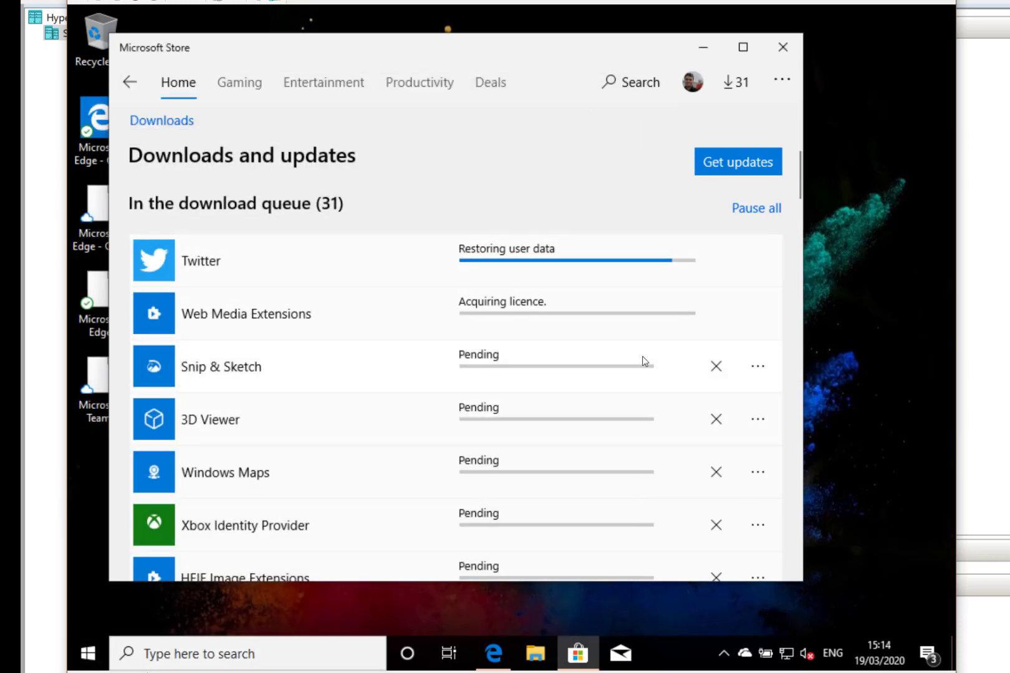
scroll(644, 361, "down", 10)
scroll(645, 362, "down", 2)
scroll(644, 362, "up", 12)
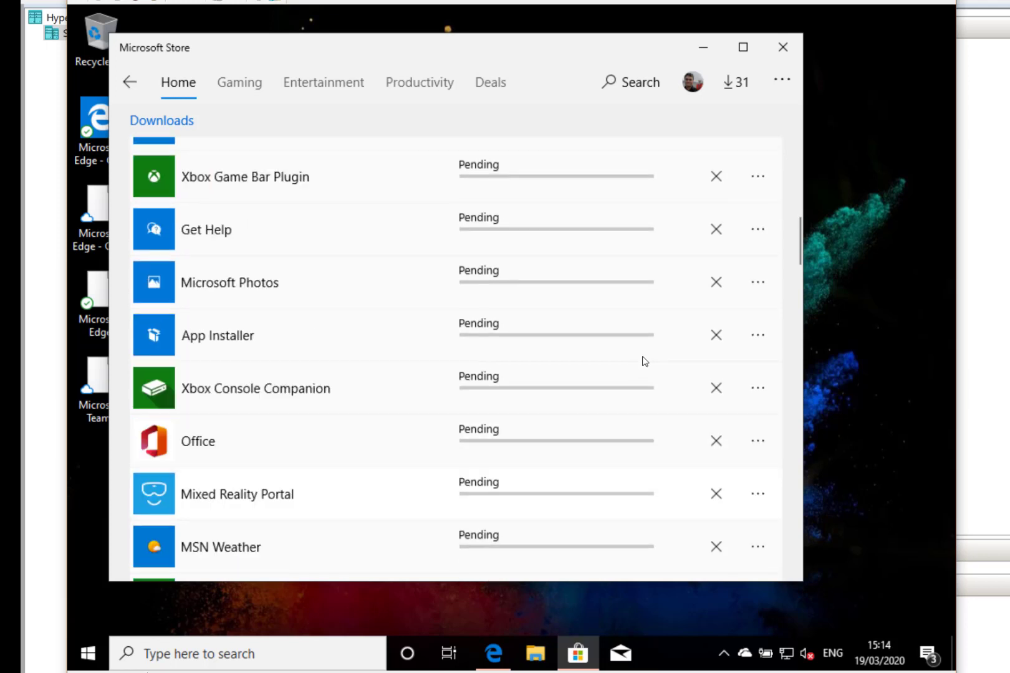